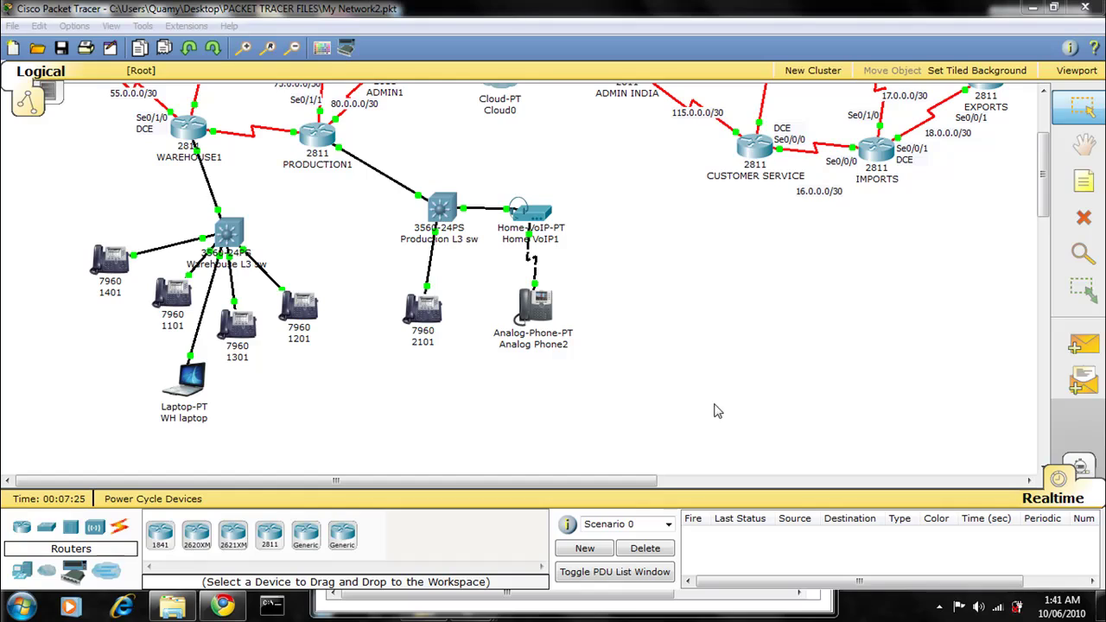
# Step: Switch to simulation mode and confirm the event filters show only RTP and TCP
pyautogui.scroll(2, 1044, 179)
pyautogui.scroll(-3, 1045, 179)
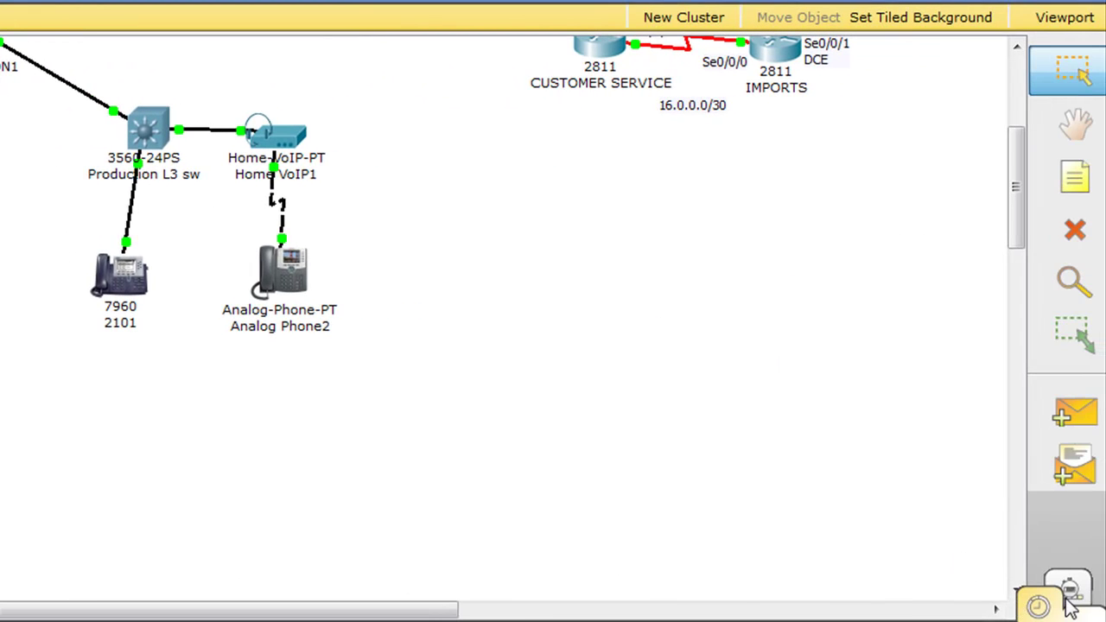
pyautogui.click(1069, 596)
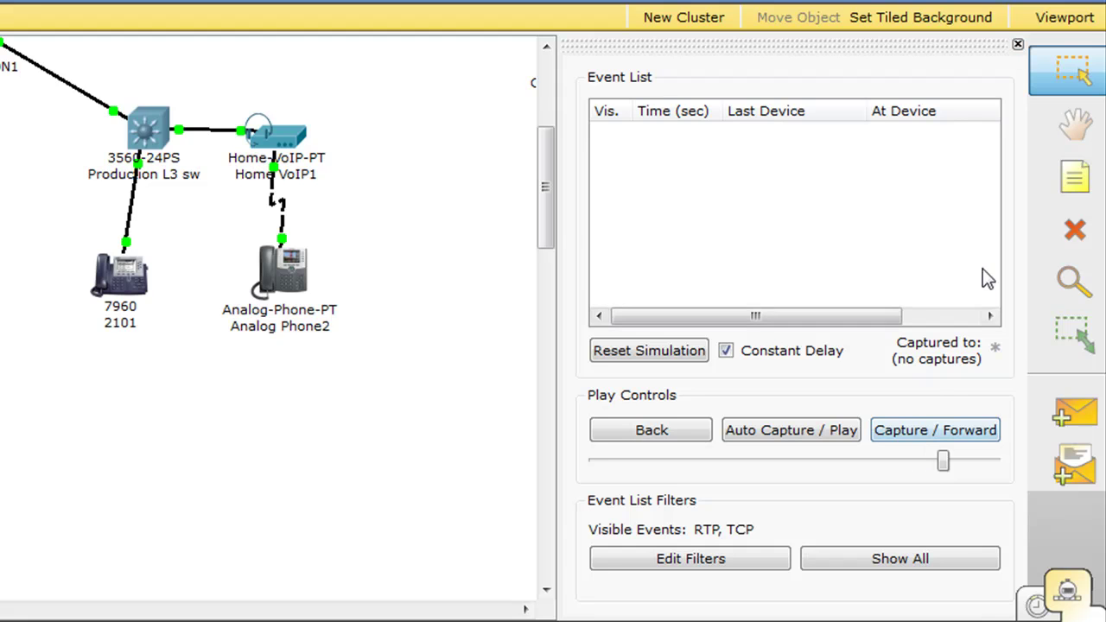
pyautogui.moveTo(807, 317); pyautogui.dragTo(739, 320)
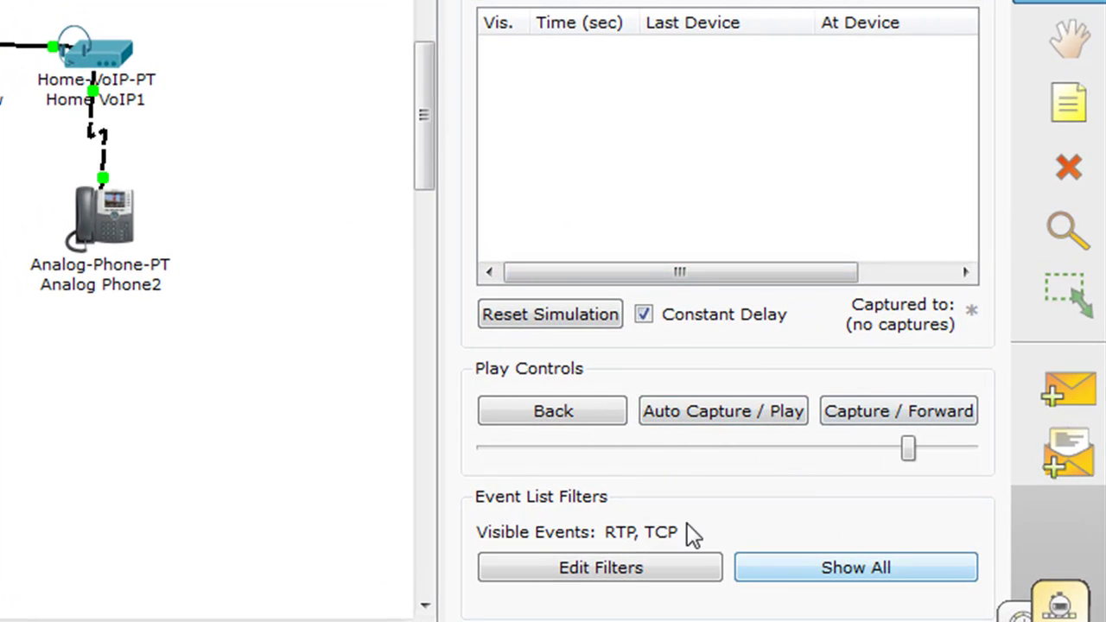
pyautogui.click(608, 574)
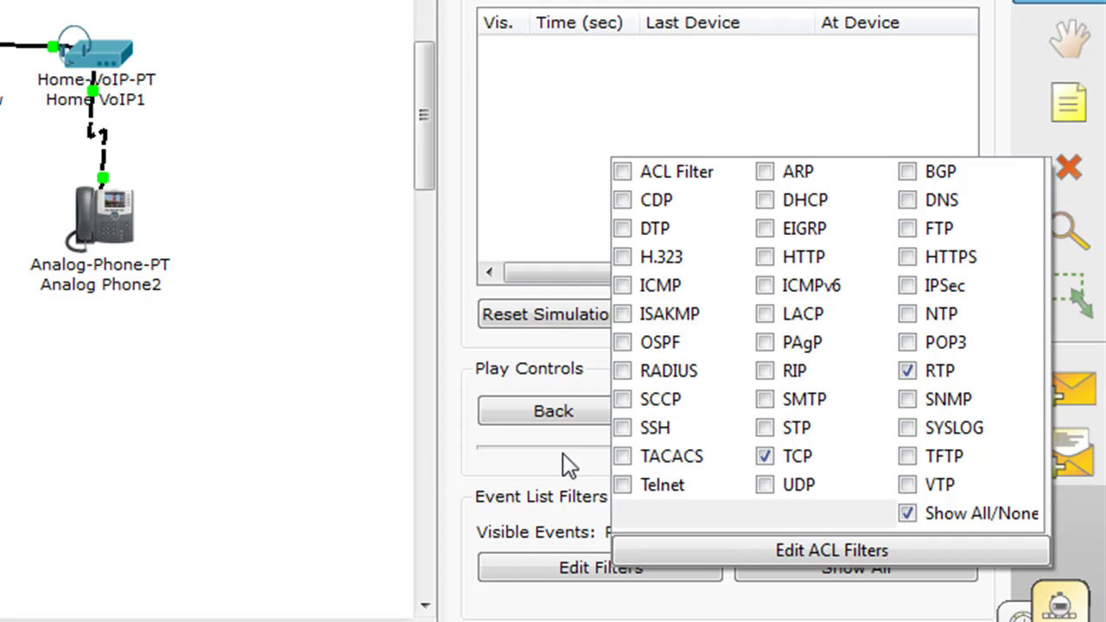
pyautogui.press('Escape')
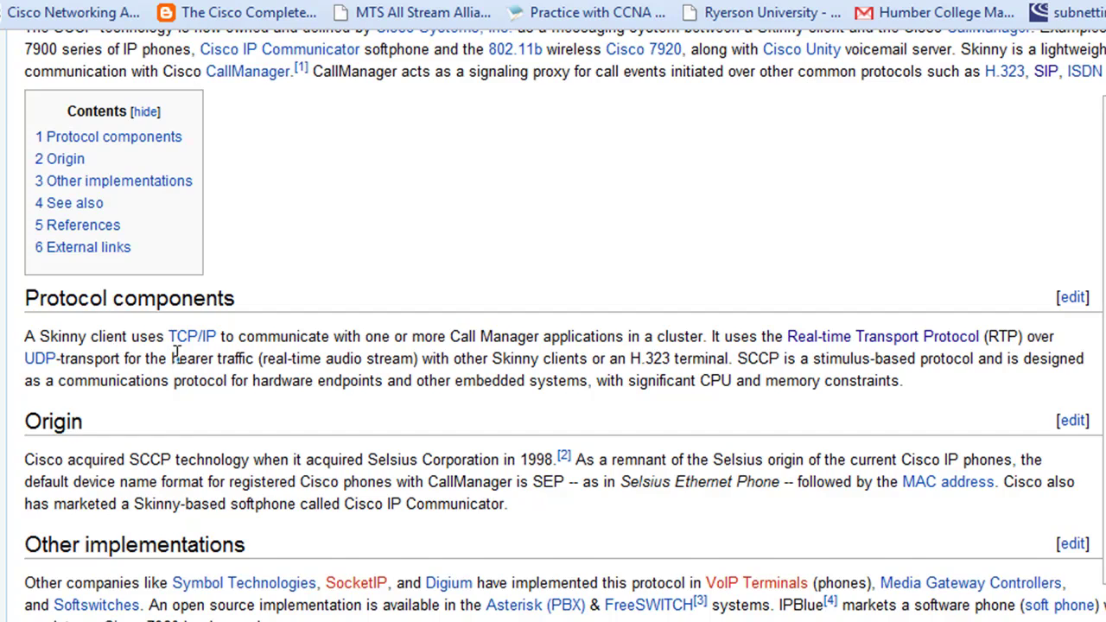
pyautogui.scroll(3, 176, 356)
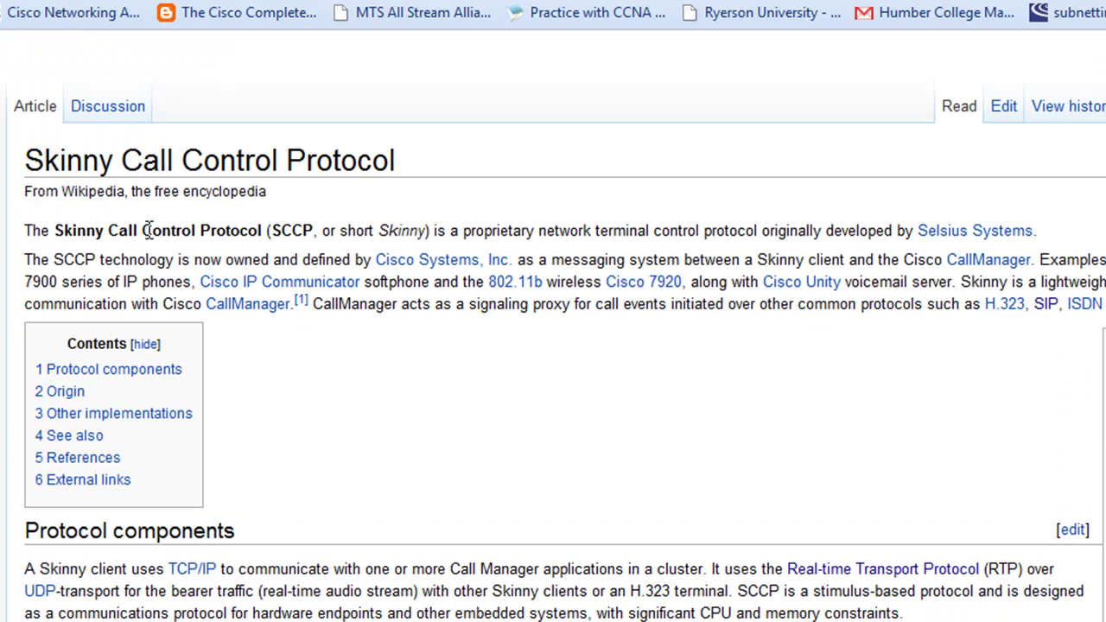
pyautogui.scroll(-5, 216, 207)
pyautogui.scroll(2, 233, 208)
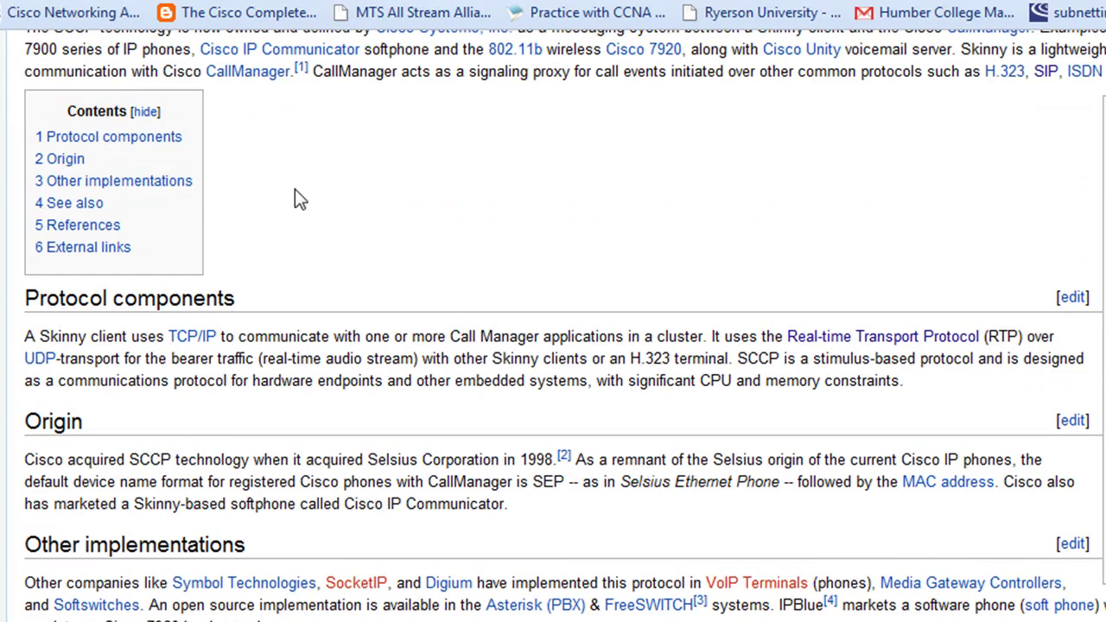
pyautogui.scroll(1, 295, 200)
pyautogui.scroll(-1, 134, 346)
pyautogui.scroll(3, 821, 418)
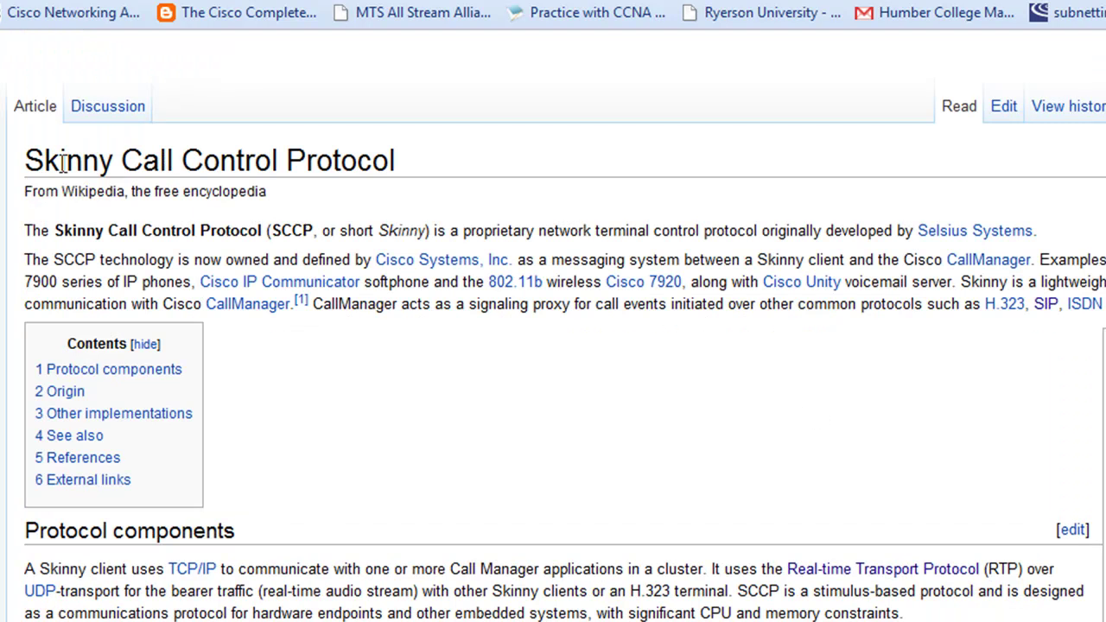
pyautogui.scroll(-4, 469, 290)
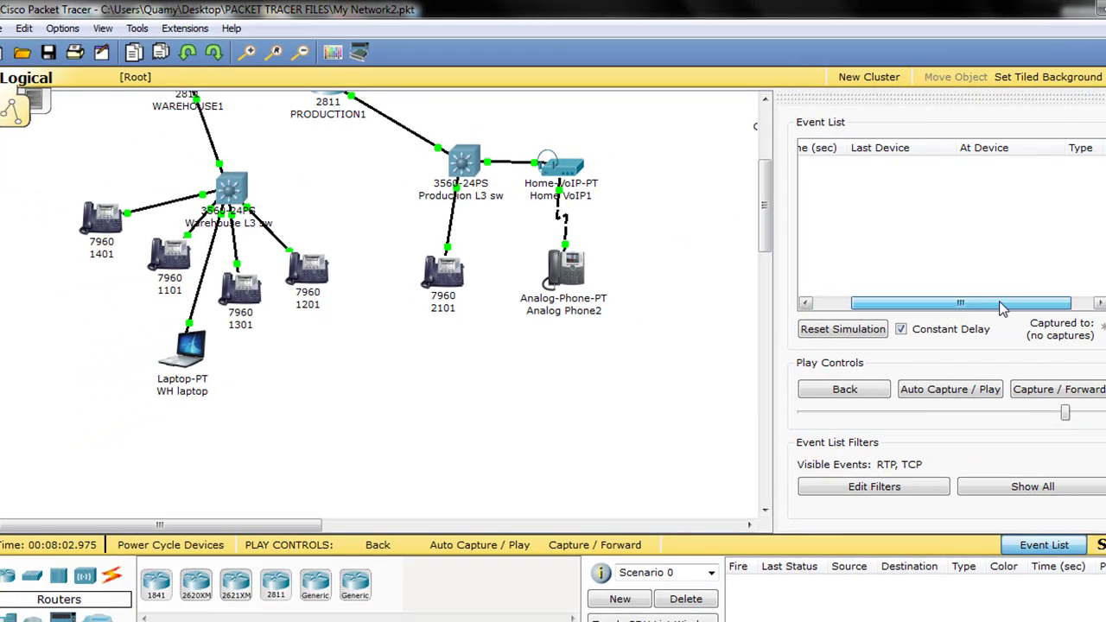
# Step: Hide the event list panel and check the info for phones 1301 and 1201
pyautogui.moveTo(1020, 311); pyautogui.dragTo(920, 305)
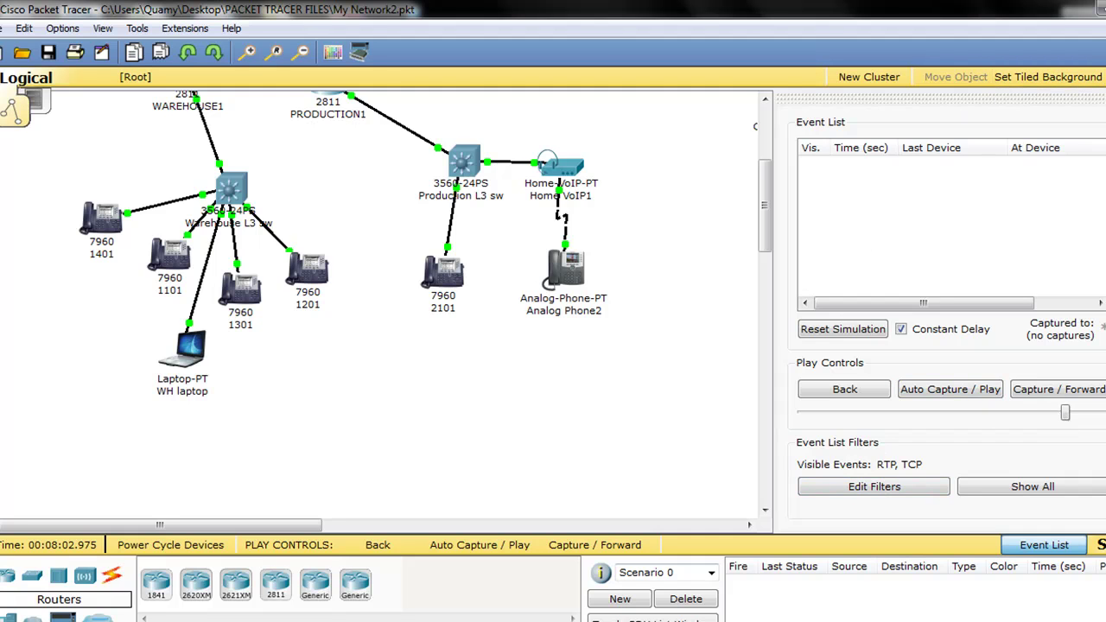
pyautogui.click(1045, 544)
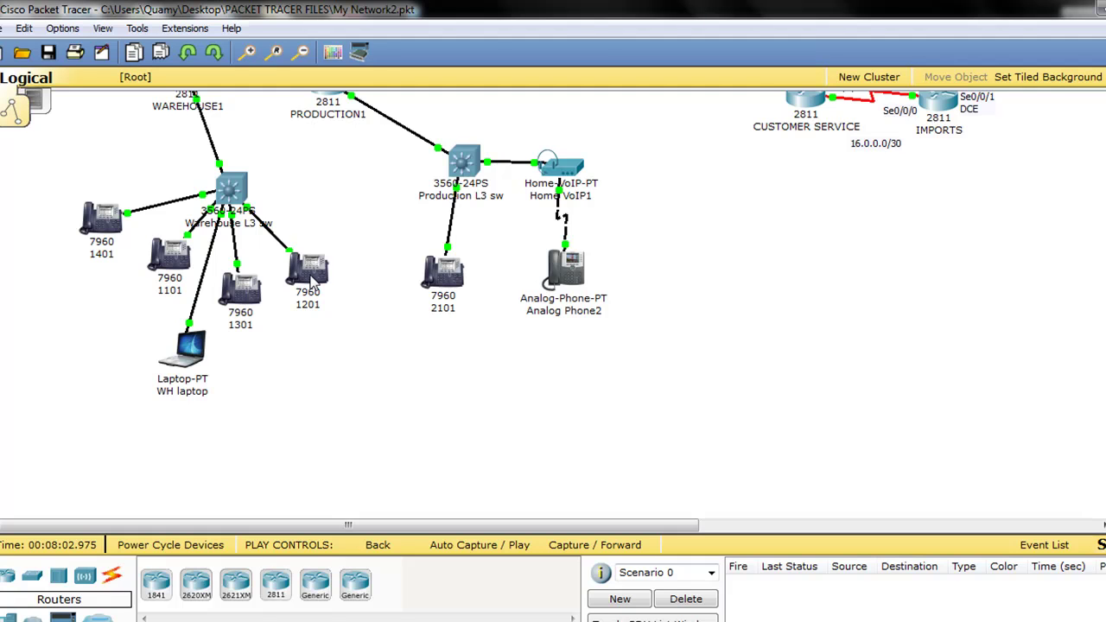
pyautogui.moveTo(251, 308)
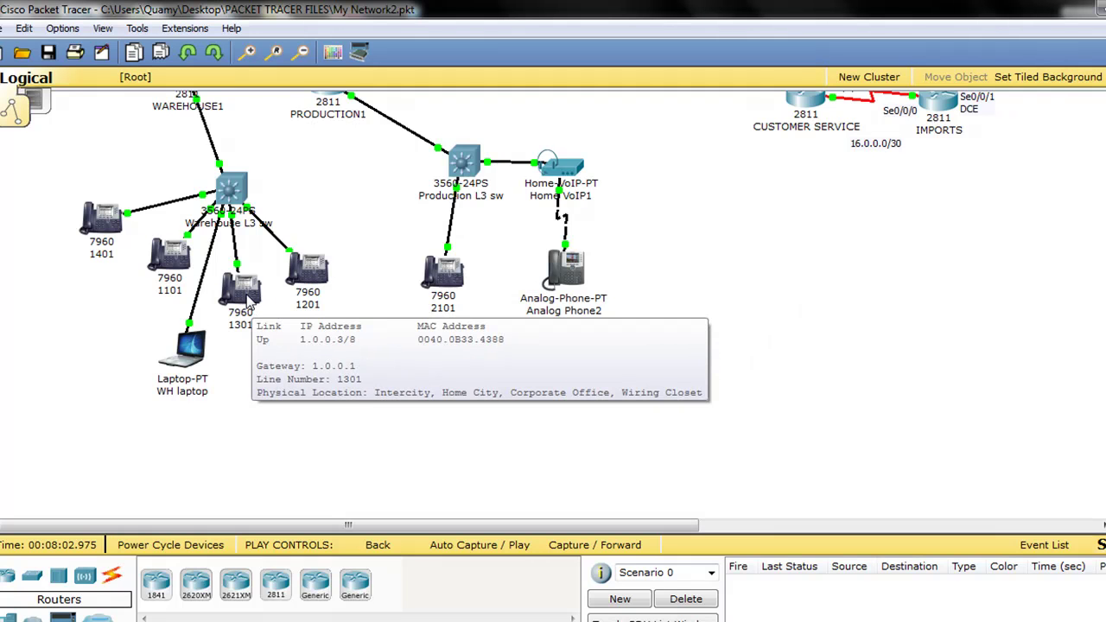
pyautogui.moveTo(309, 286)
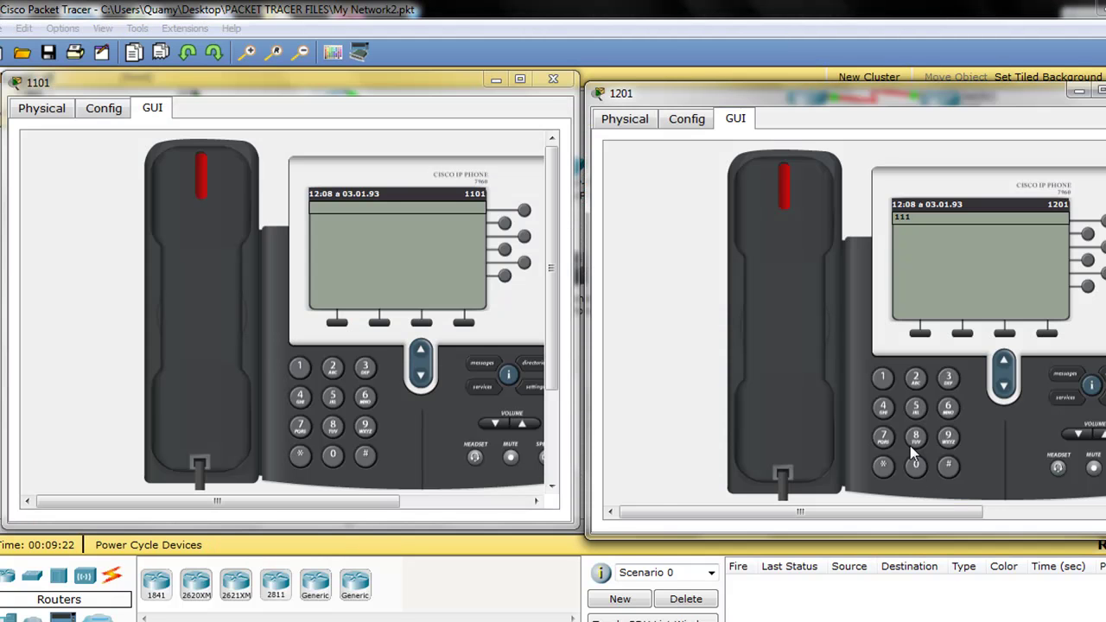
# Step: Reset phone 1201, place a trial call to extension 1101, then hang up
pyautogui.click(780, 255)
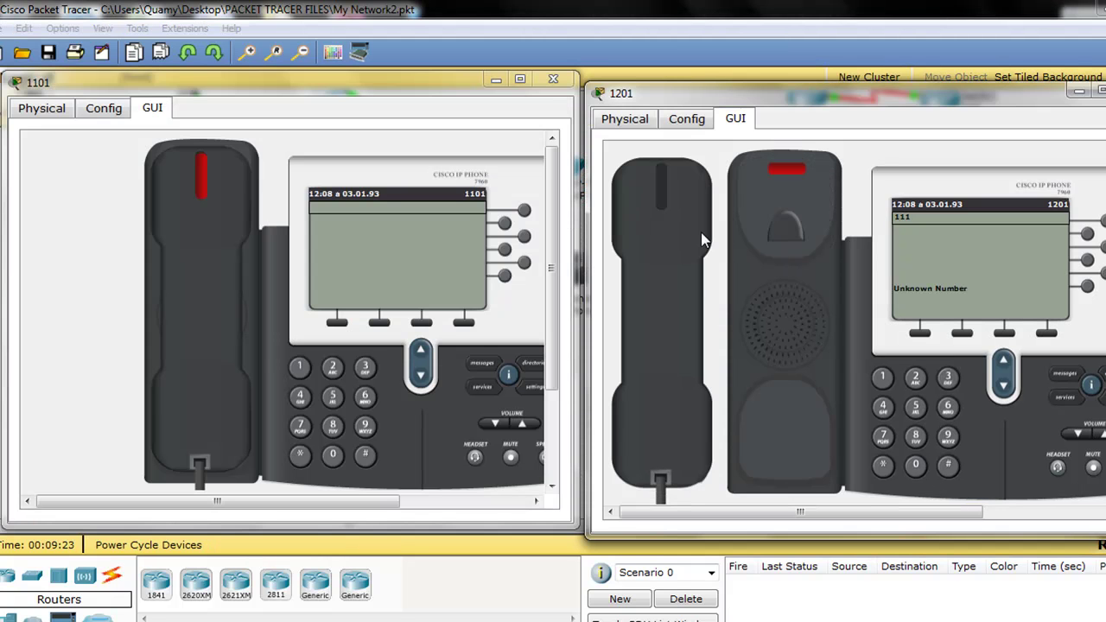
pyautogui.click(701, 231)
pyautogui.click(882, 378)
pyautogui.click(883, 377)
pyautogui.click(916, 466)
pyautogui.click(883, 377)
pyautogui.click(804, 274)
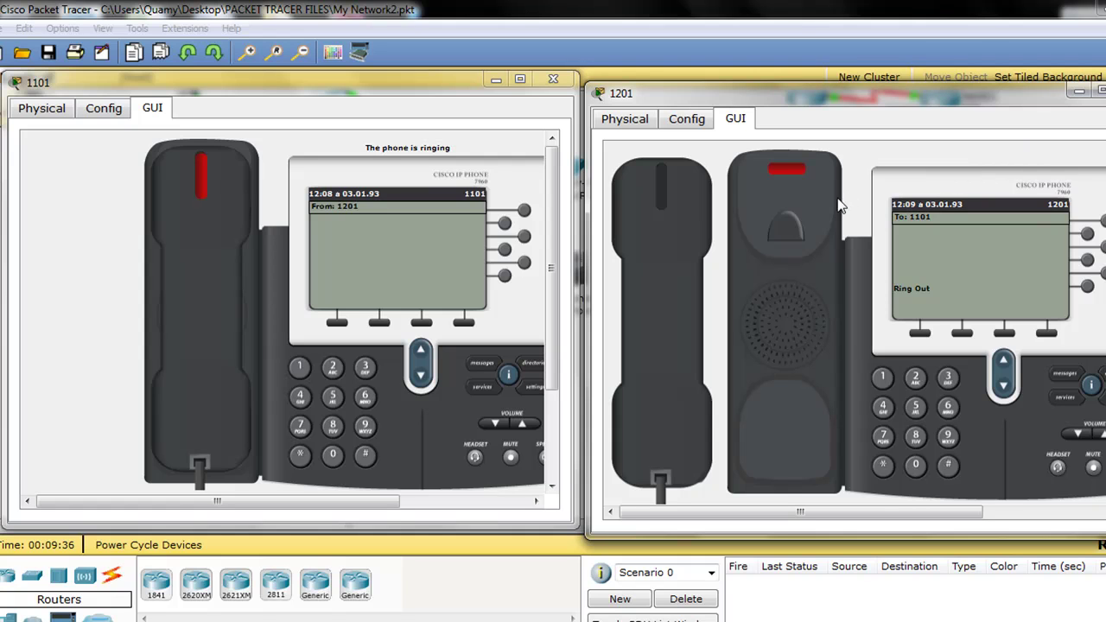
pyautogui.click(702, 235)
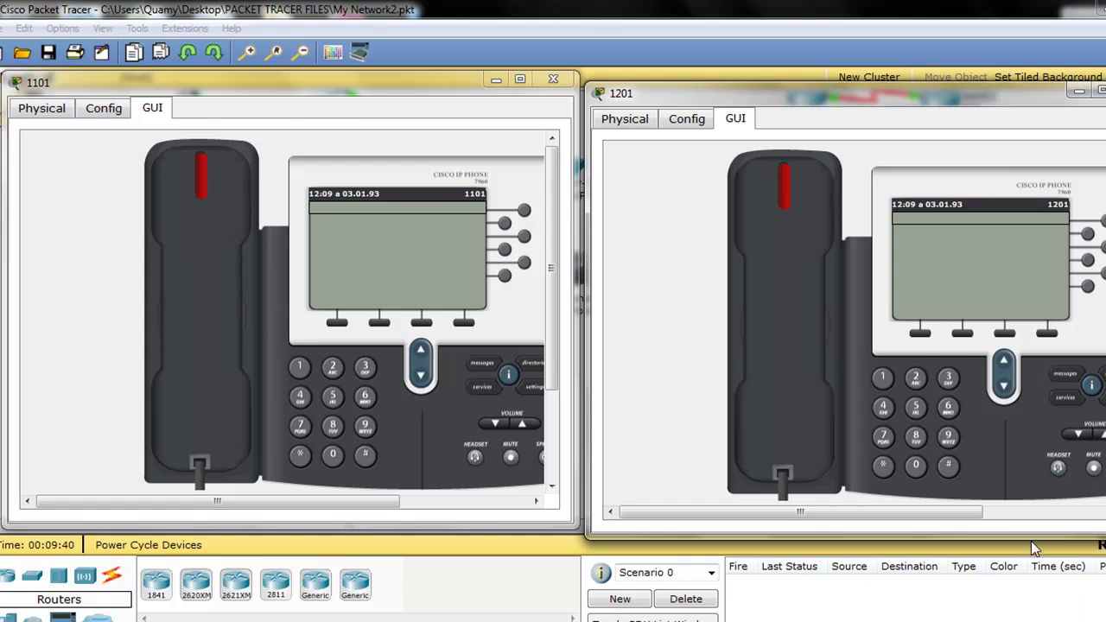
# Step: In simulation mode, take phone 1201 off-hook and dial extension 1101
pyautogui.click(1023, 610)
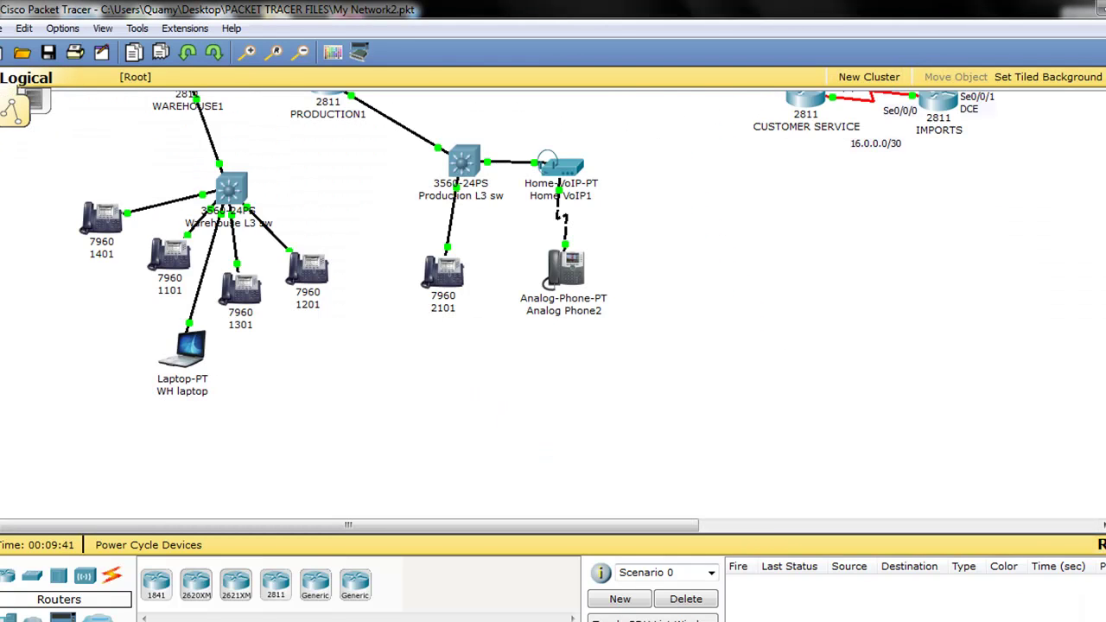
pyautogui.hotkey('shift', 's')
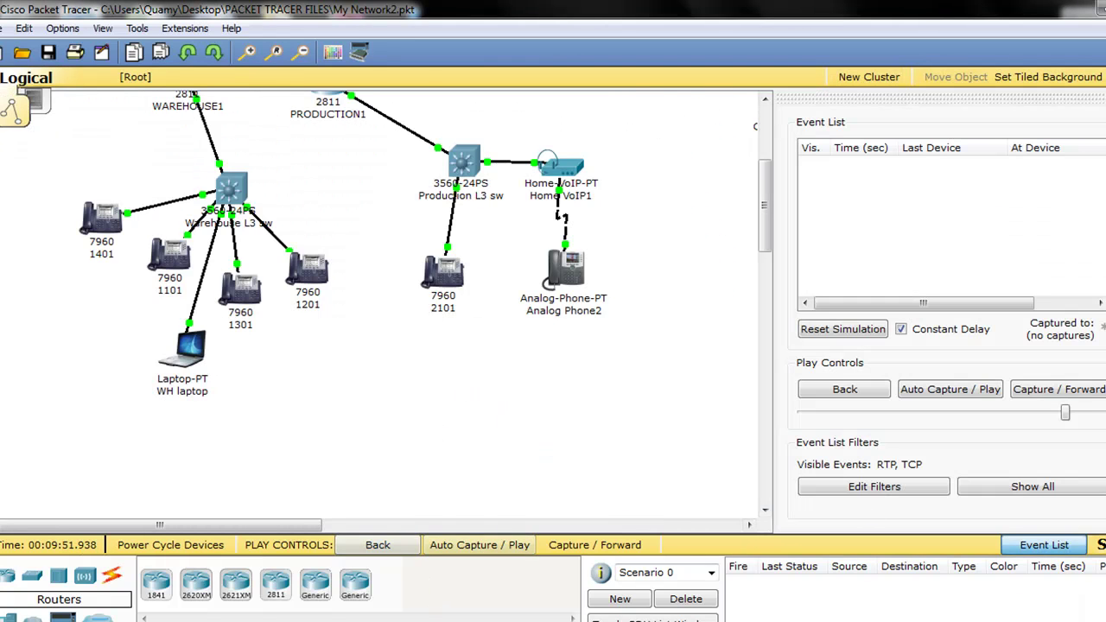
pyautogui.click(546, 614)
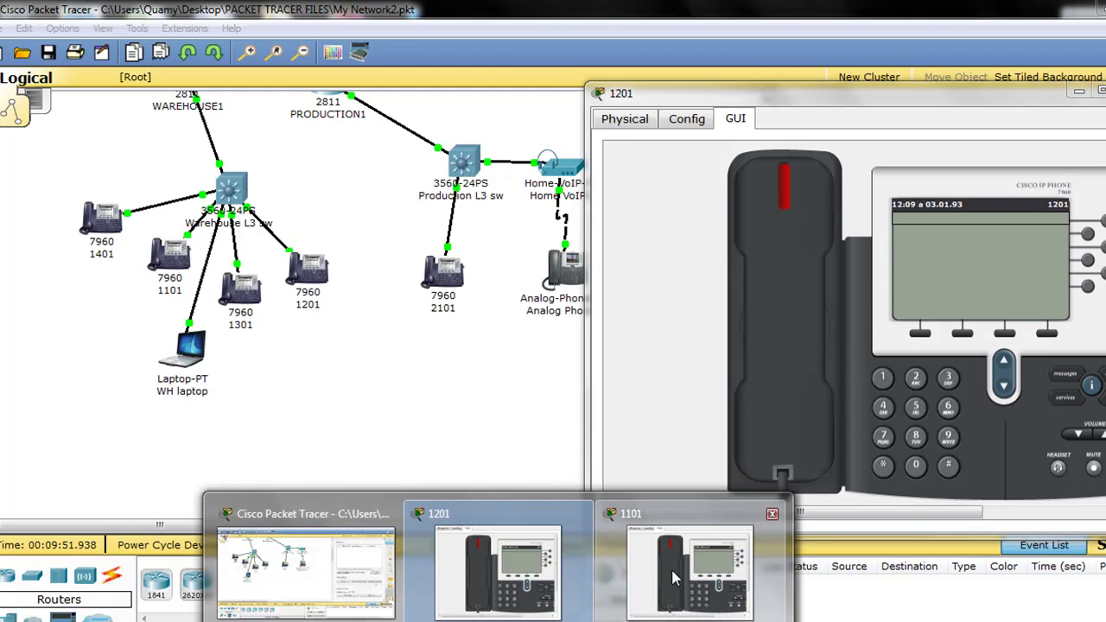
pyautogui.click(691, 544)
pyautogui.click(787, 251)
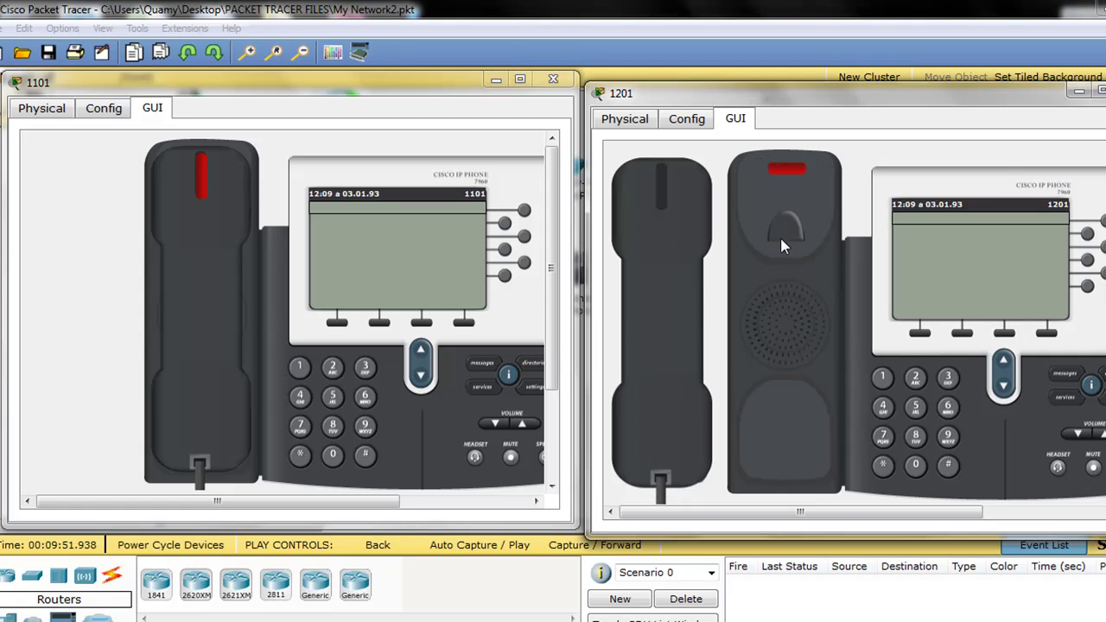
pyautogui.click(884, 383)
pyautogui.click(915, 465)
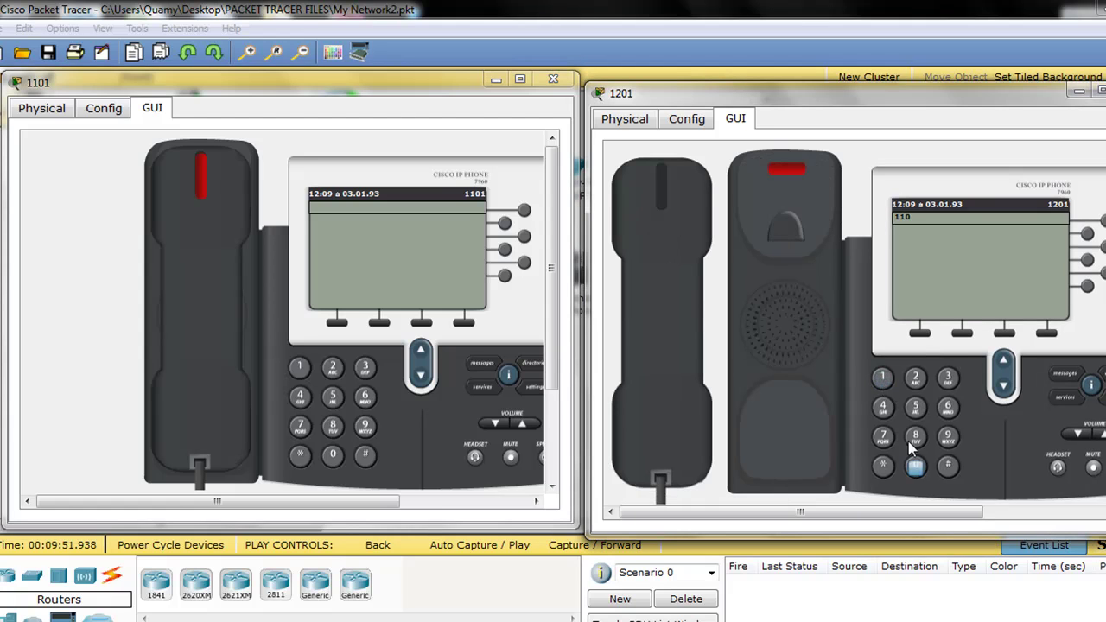
pyautogui.click(884, 381)
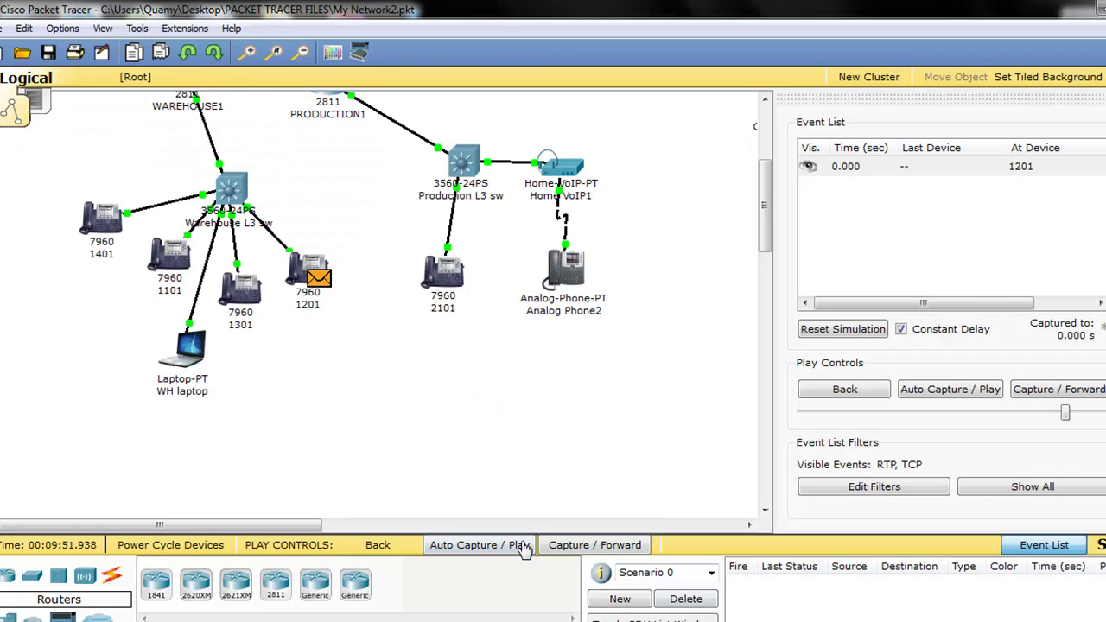
# Step: Auto-capture the call's SCCP and TCP events up to 8.620 s, then stop capturing
pyautogui.click(525, 550)
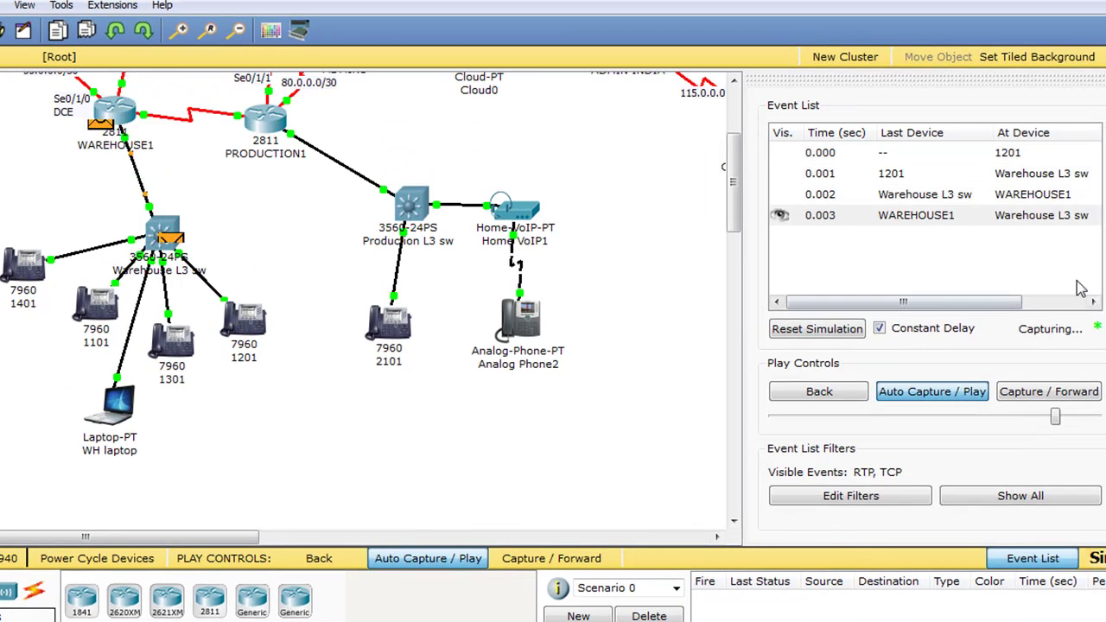
pyautogui.moveTo(981, 300); pyautogui.dragTo(1044, 300)
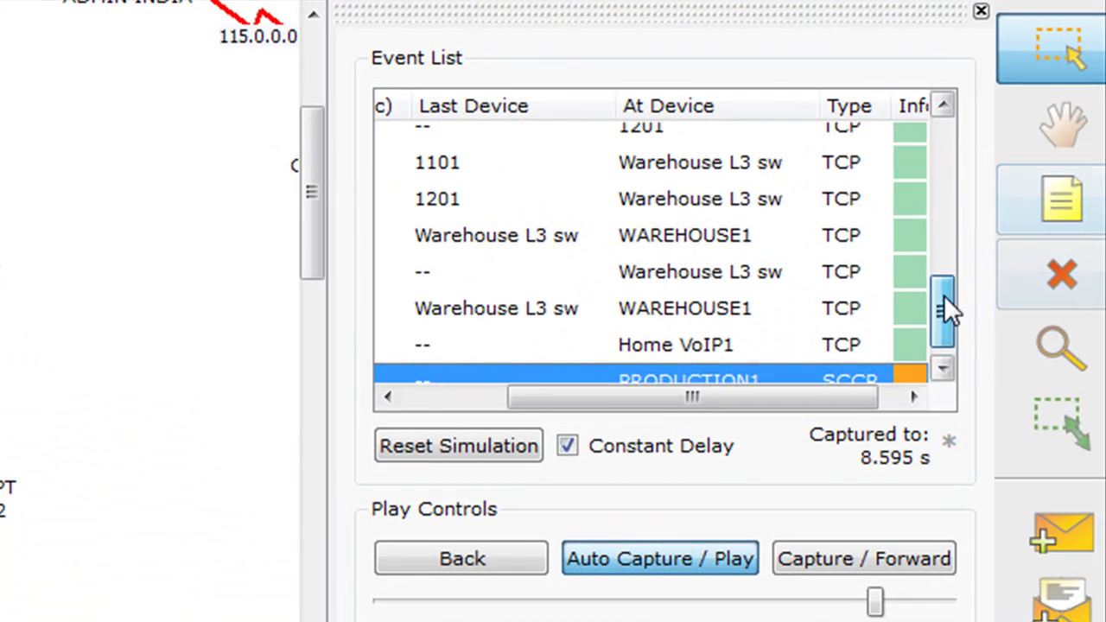
pyautogui.moveTo(1095, 240); pyautogui.dragTo(1098, 166)
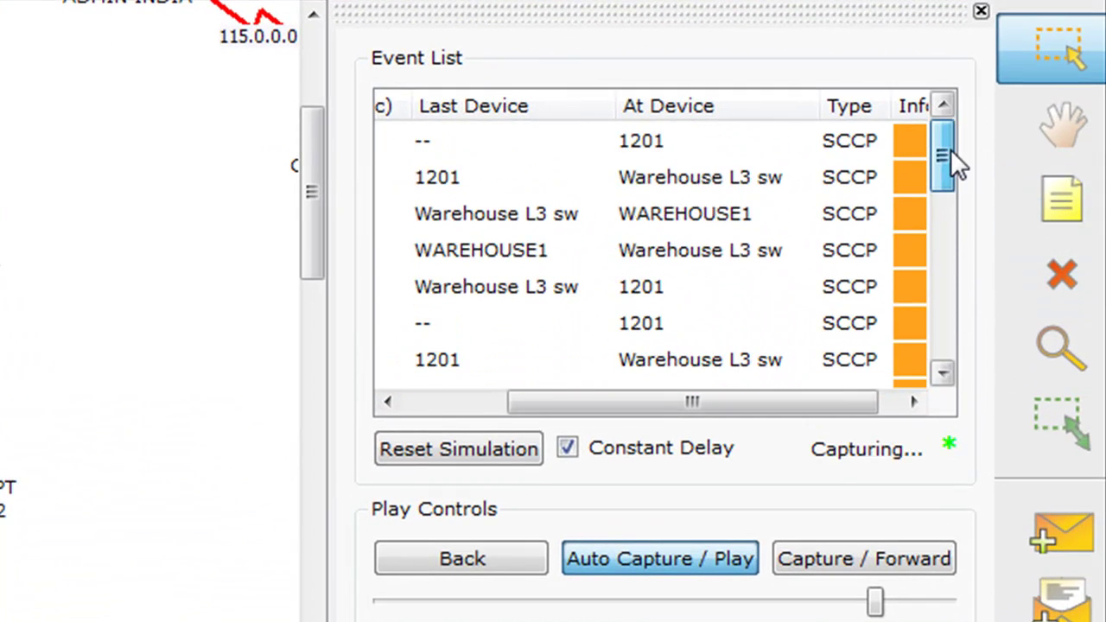
pyautogui.moveTo(951, 156); pyautogui.dragTo(961, 320)
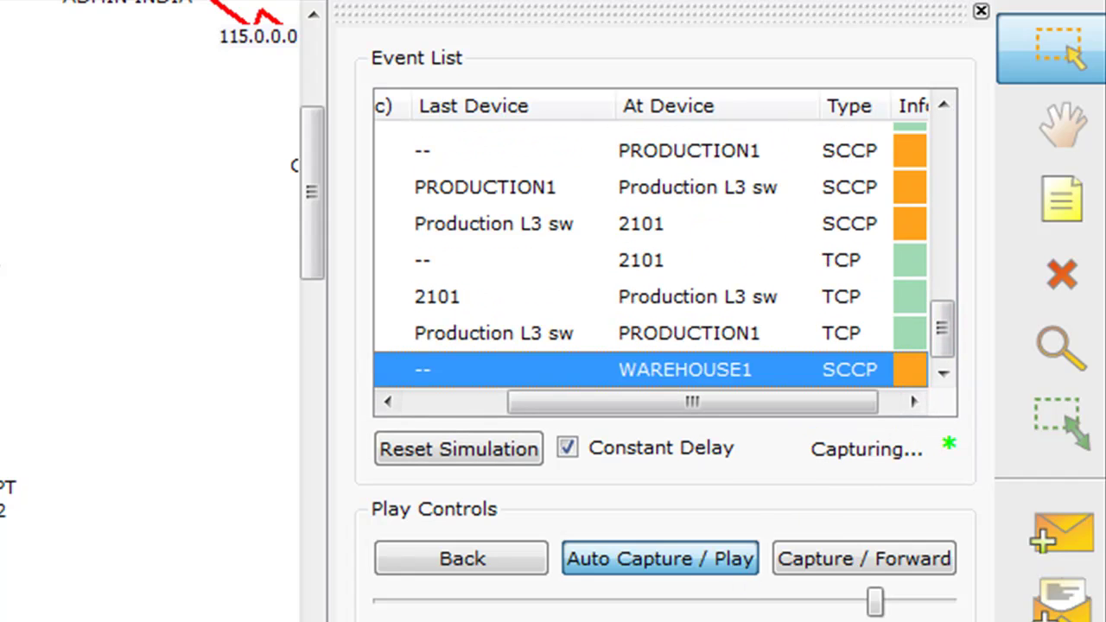
pyautogui.click(696, 560)
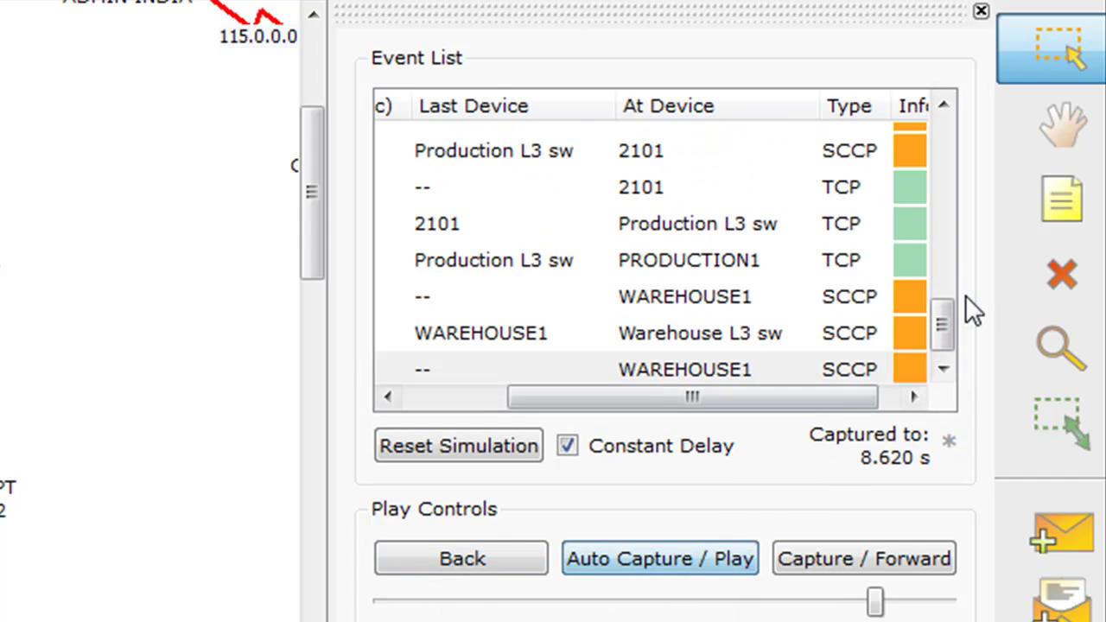
pyautogui.moveTo(941, 339); pyautogui.dragTo(975, 141)
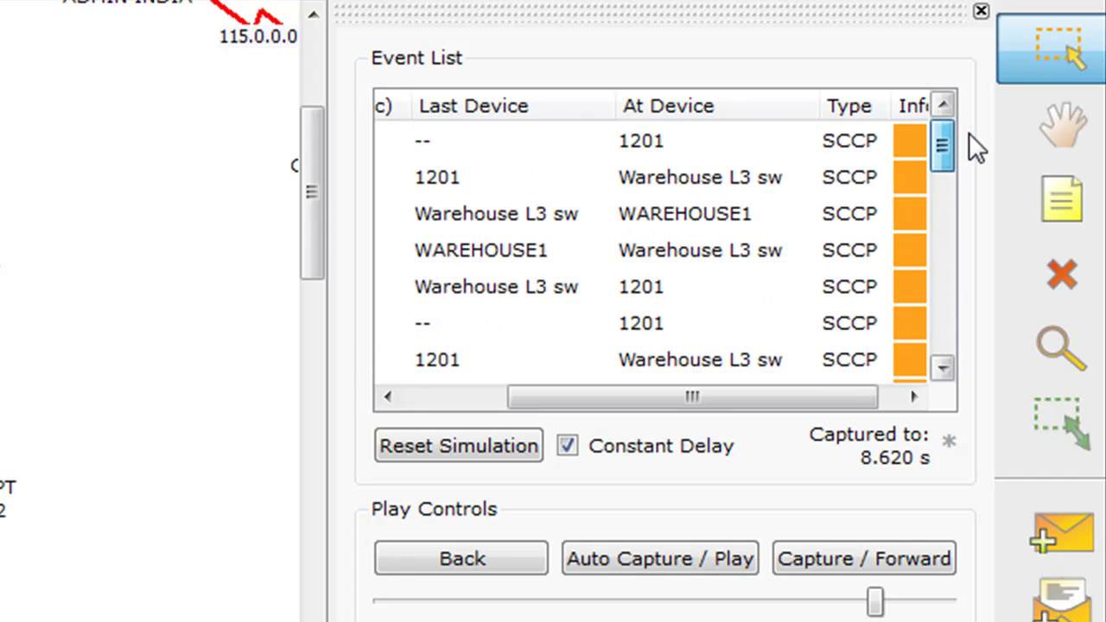
# Step: Inspect the offhook SCCP event at 1201 through its TCP, IP, Ethernet and Layer 1 details
pyautogui.click(911, 148)
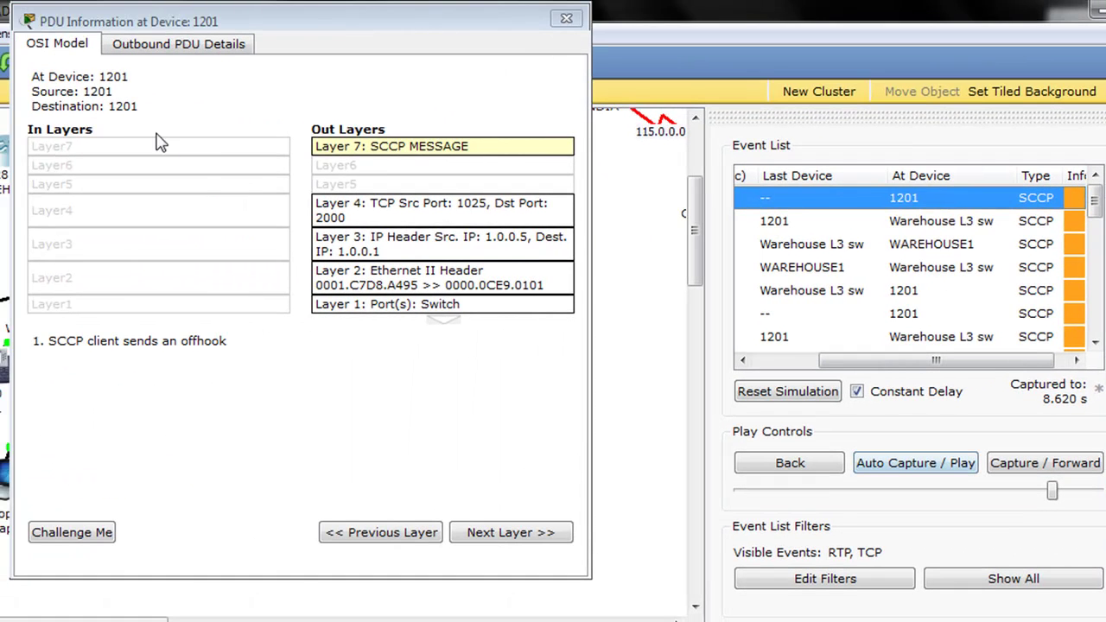
pyautogui.moveTo(242, 17); pyautogui.dragTo(178, 44)
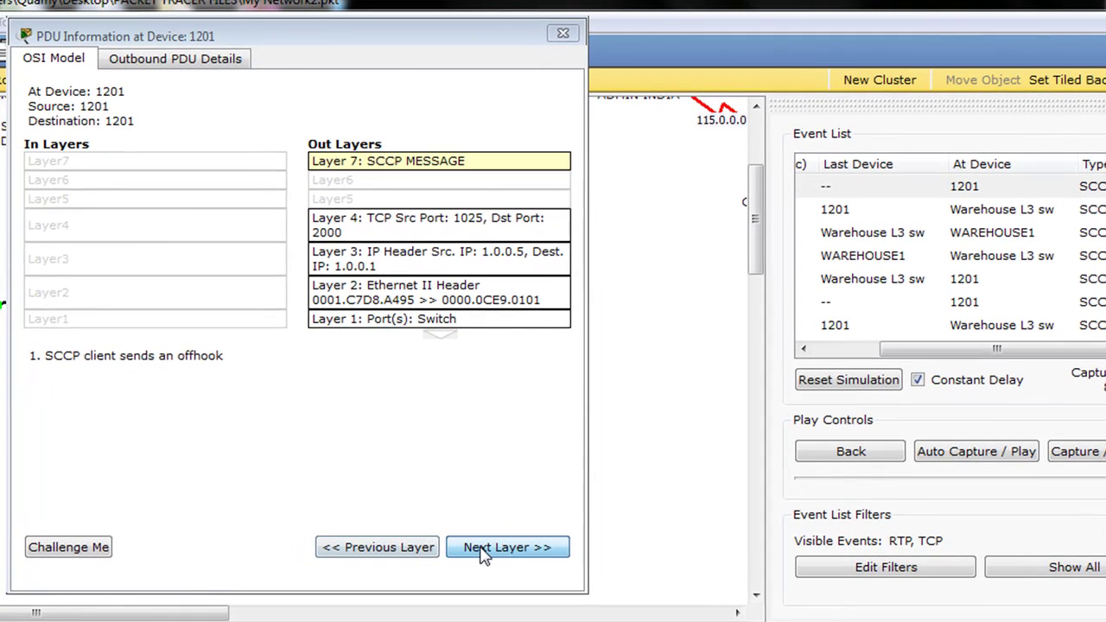
pyautogui.click(423, 564)
pyautogui.click(484, 553)
pyautogui.click(483, 554)
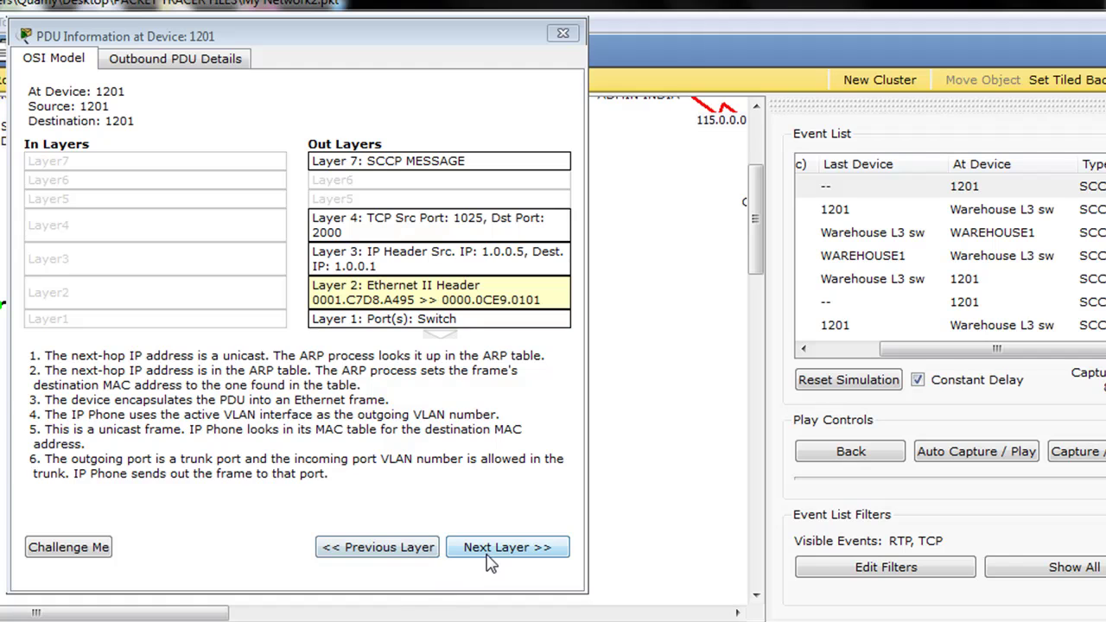
pyautogui.click(491, 553)
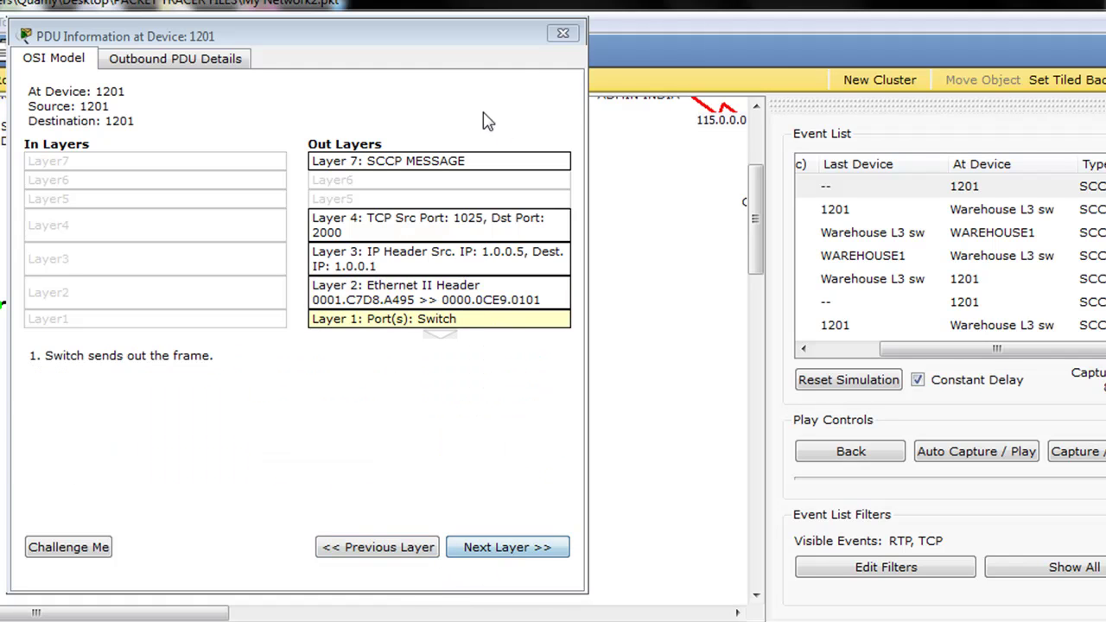
pyautogui.click(398, 551)
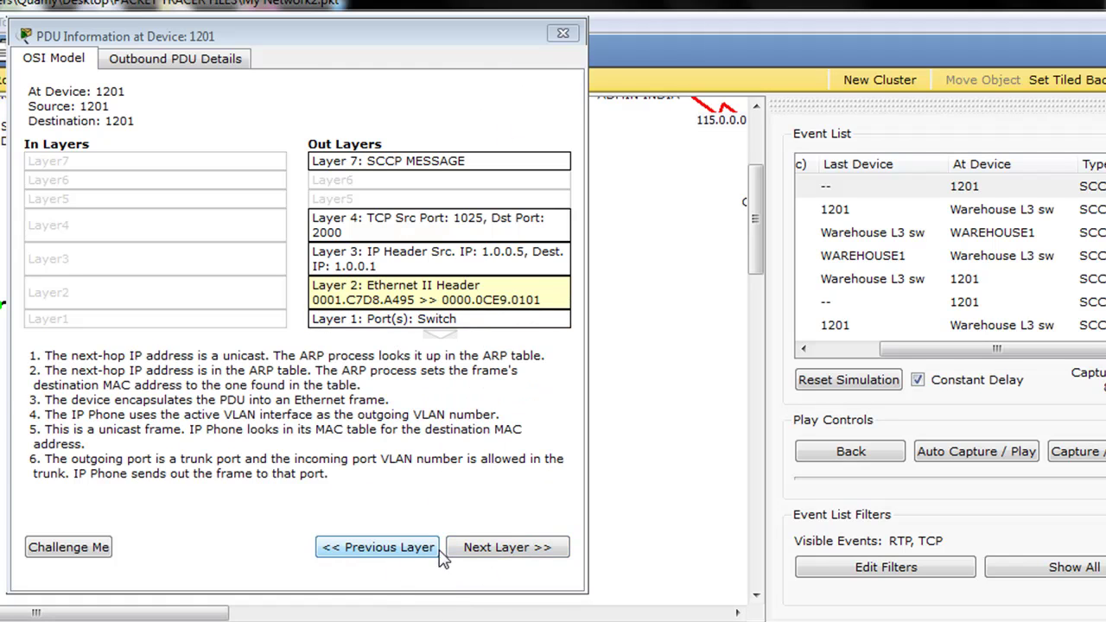
pyautogui.click(563, 33)
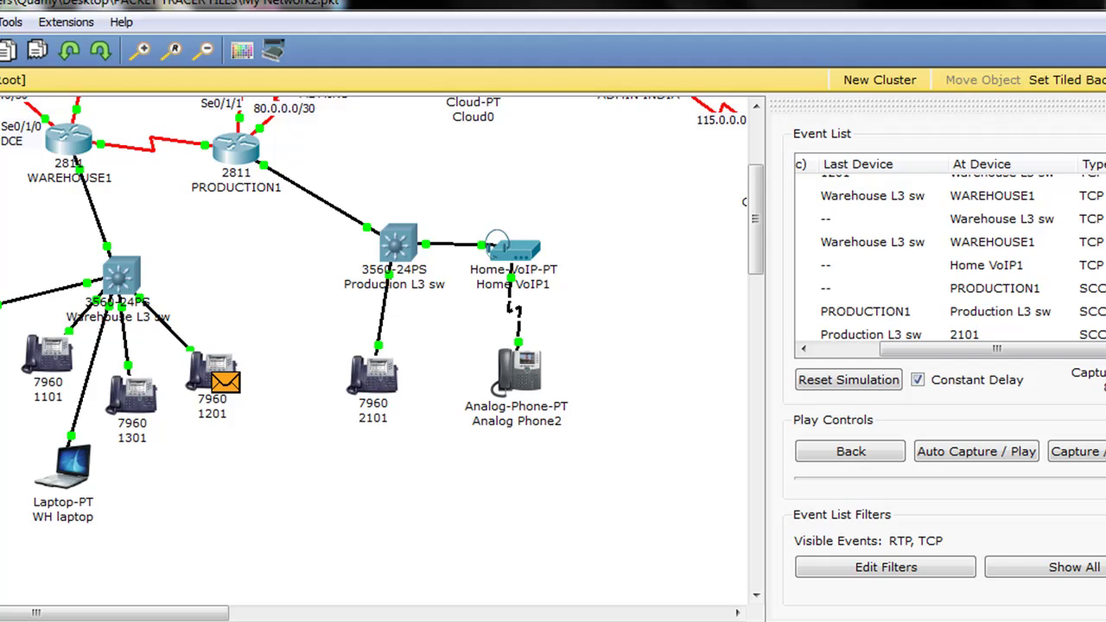
# Step: Inspect the TCP event at WAREHOUSE1's inbound PDU details and its Layer 2 and Layer 4 information
pyautogui.click(800, 242)
pyautogui.click(108, 60)
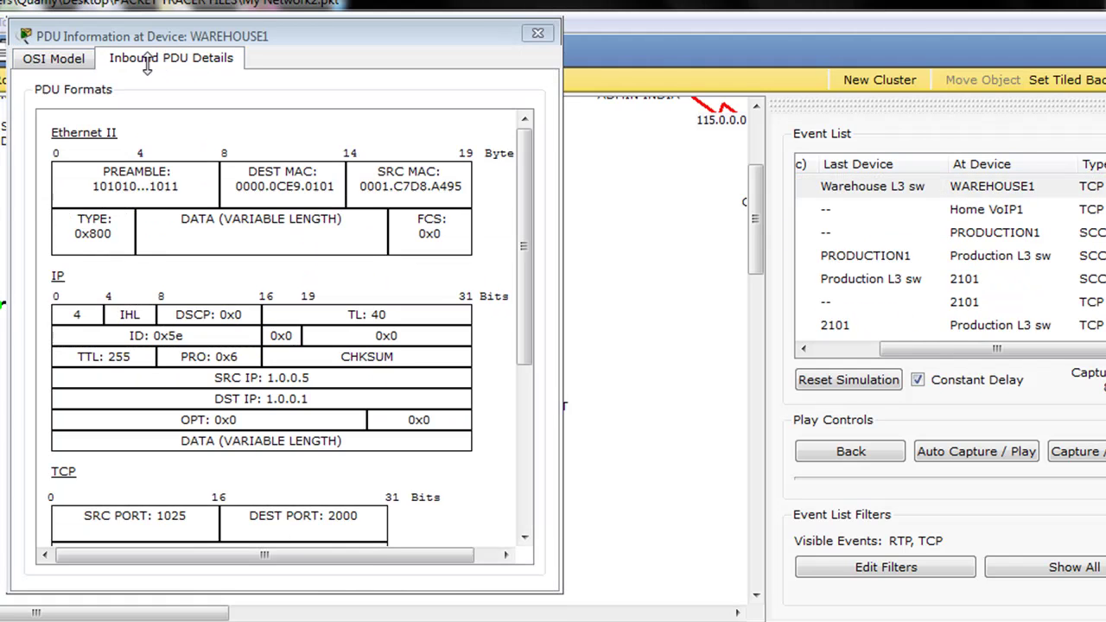
pyautogui.click(90, 58)
pyautogui.click(482, 547)
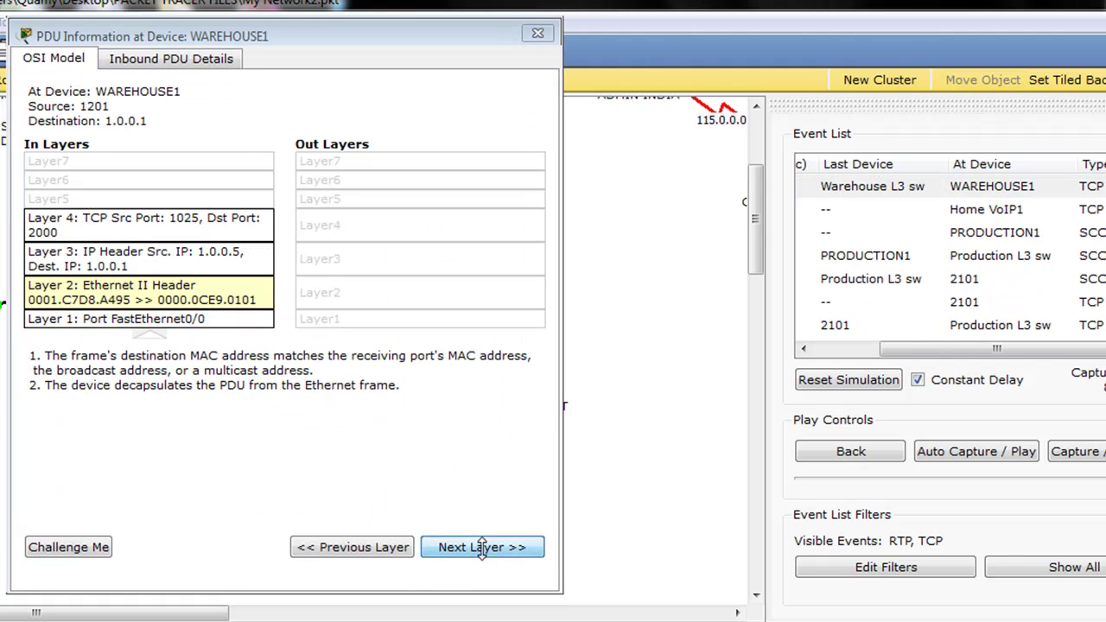
pyautogui.click(481, 547)
pyautogui.click(482, 547)
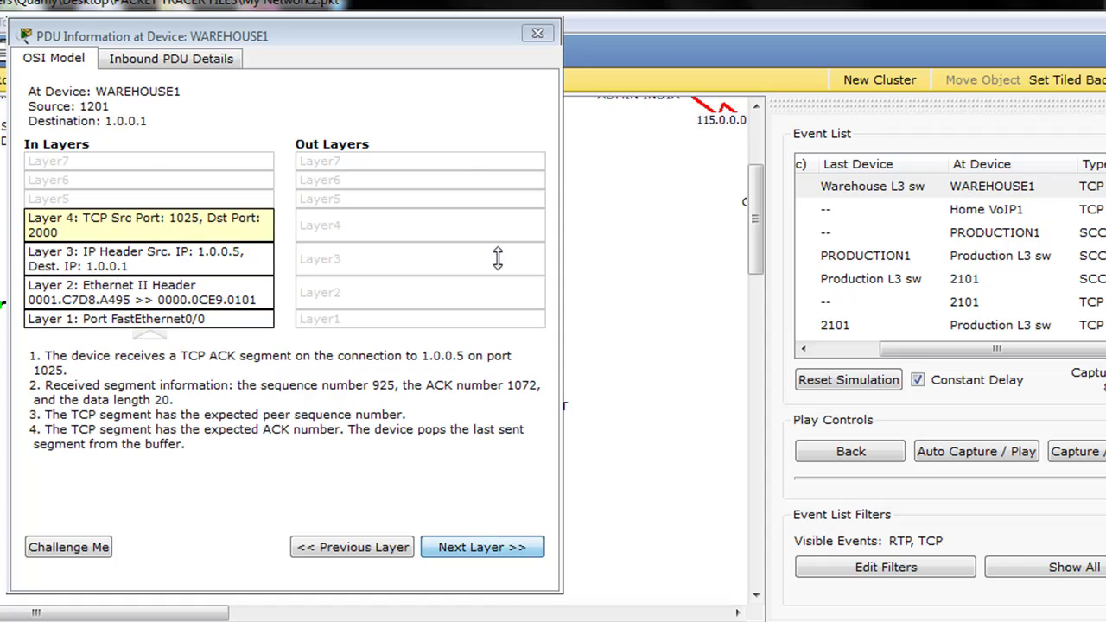
pyautogui.click(537, 33)
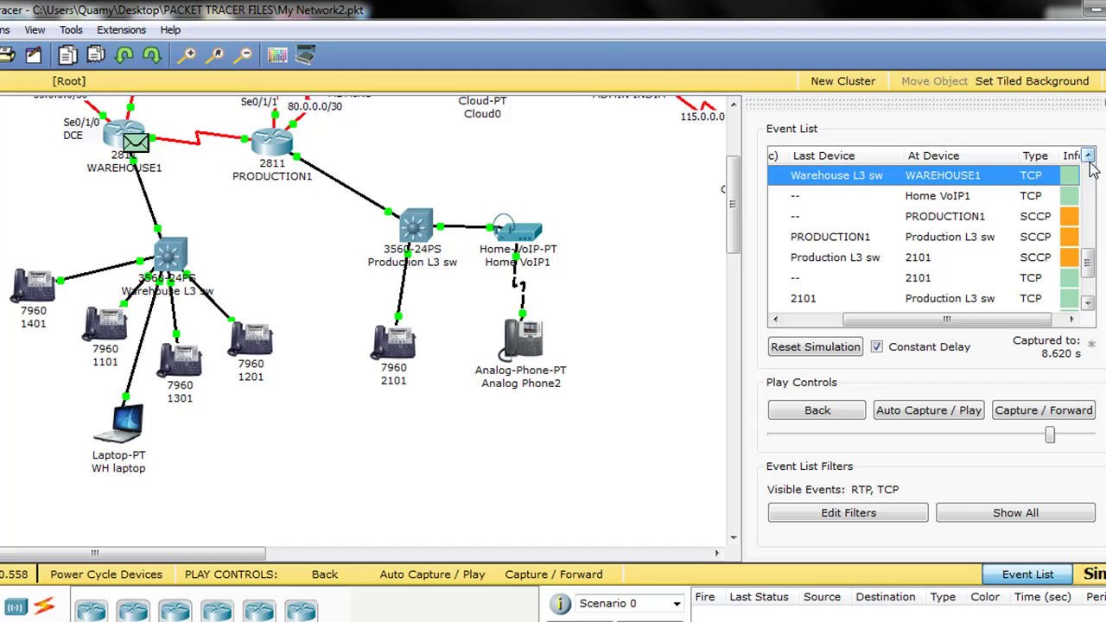
# Step: Scroll the event list back to the earliest events and hide the simulation panel
pyautogui.click(1088, 156)
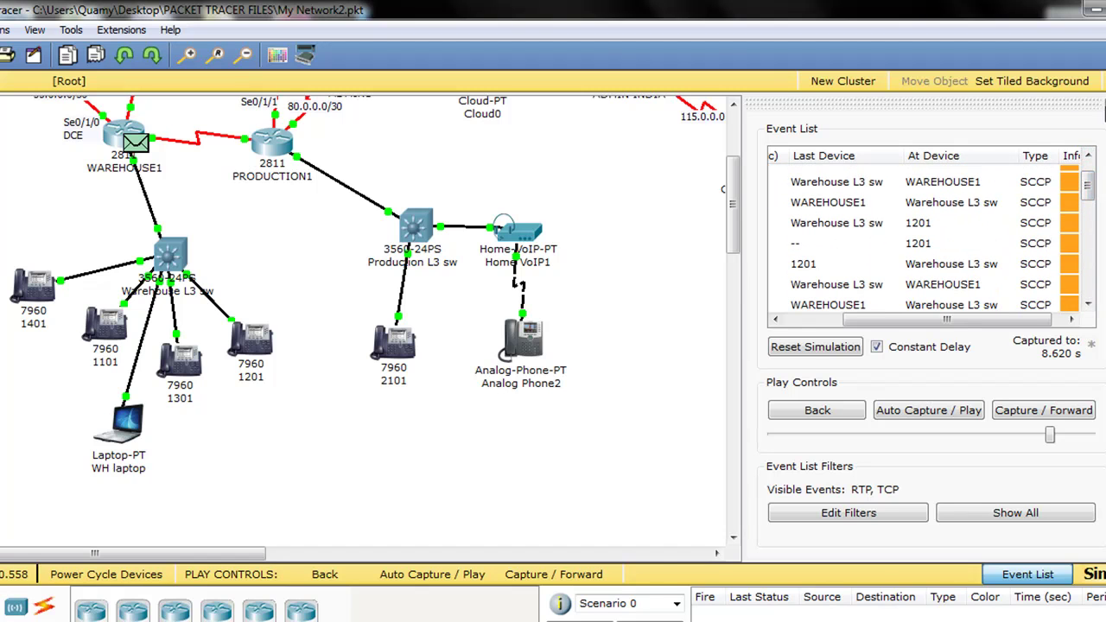
pyautogui.click(1099, 102)
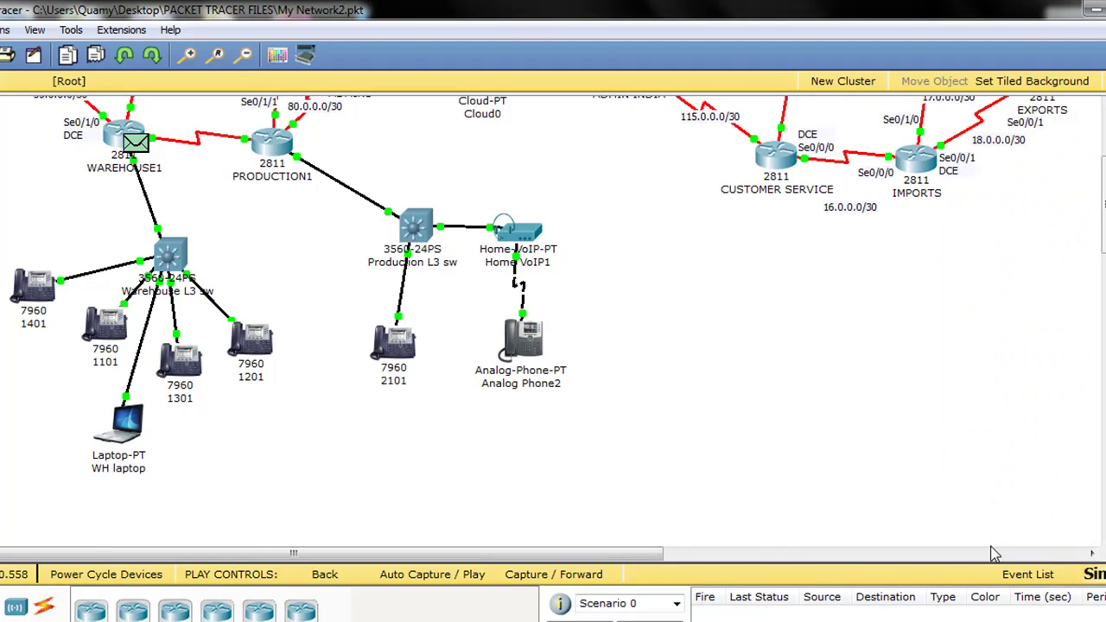